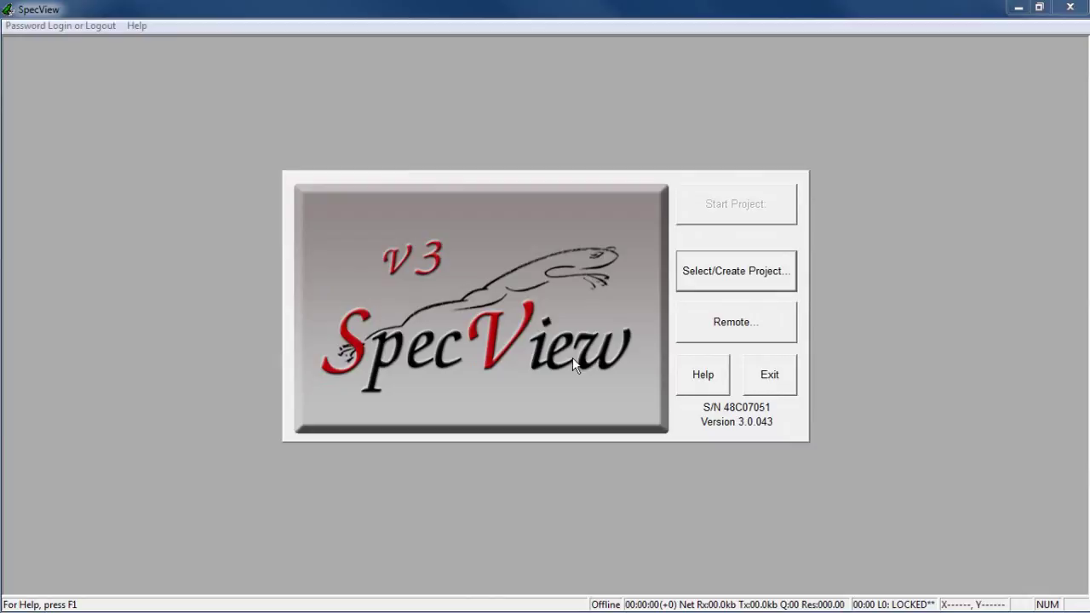
# Step: Start a new auto-detect (Test Comms) project and name it Oven1
pyautogui.click(740, 286)
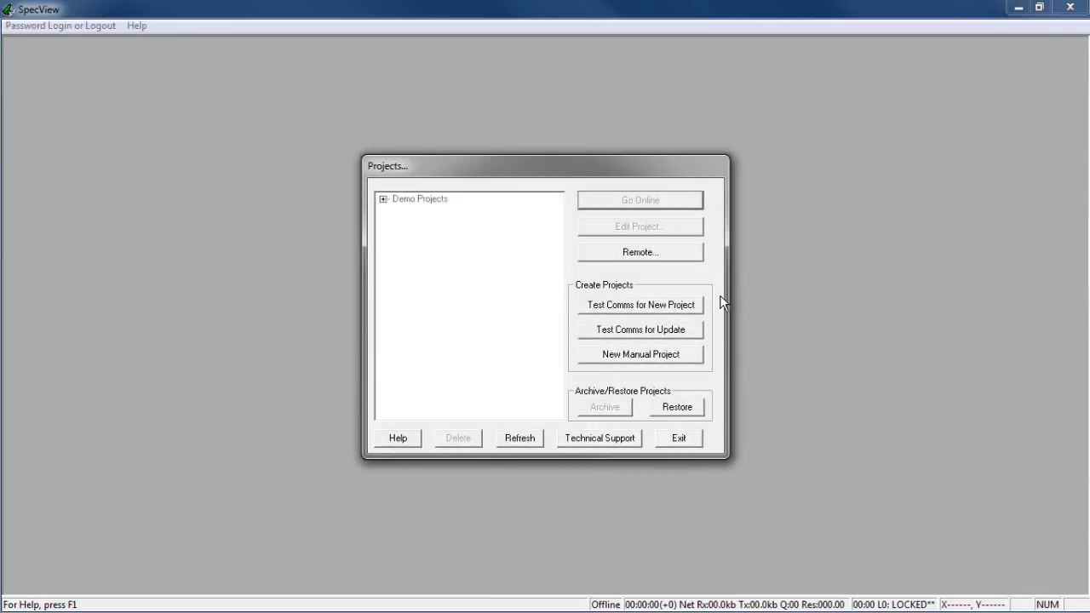
pyautogui.click(702, 310)
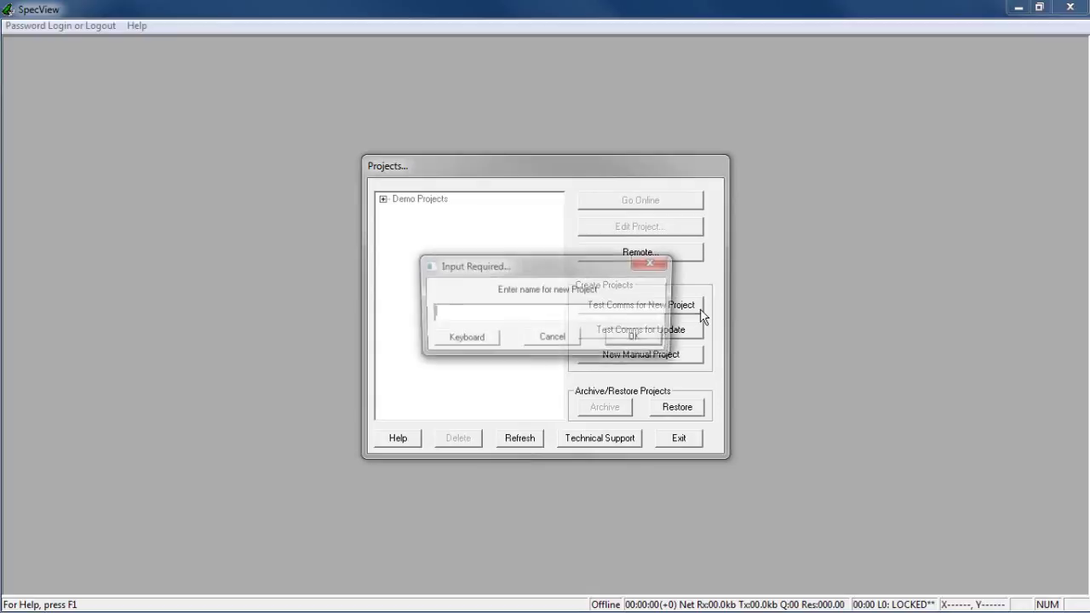
pyautogui.write('Oven1')
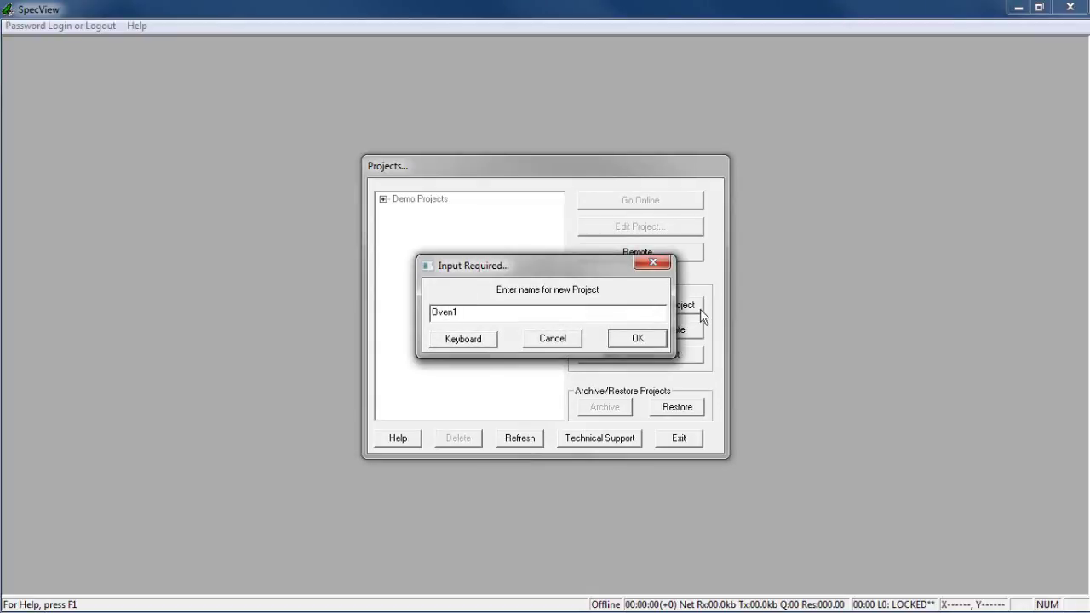
# Step: Confirm the Oven1 name and browse the COM9 protocol list, leaving it at None
pyautogui.click(657, 339)
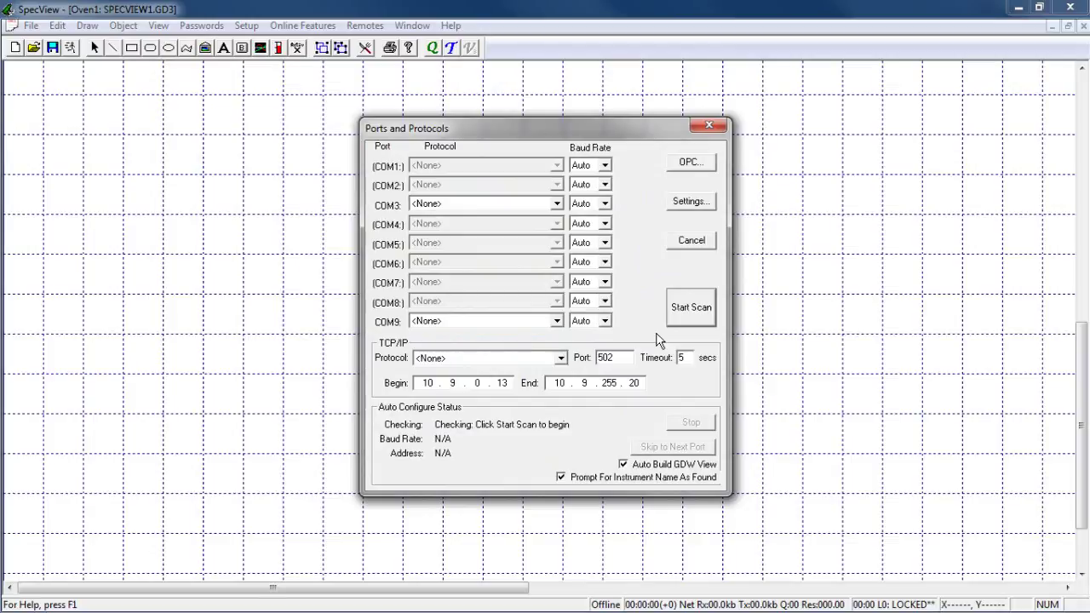
pyautogui.click(557, 320)
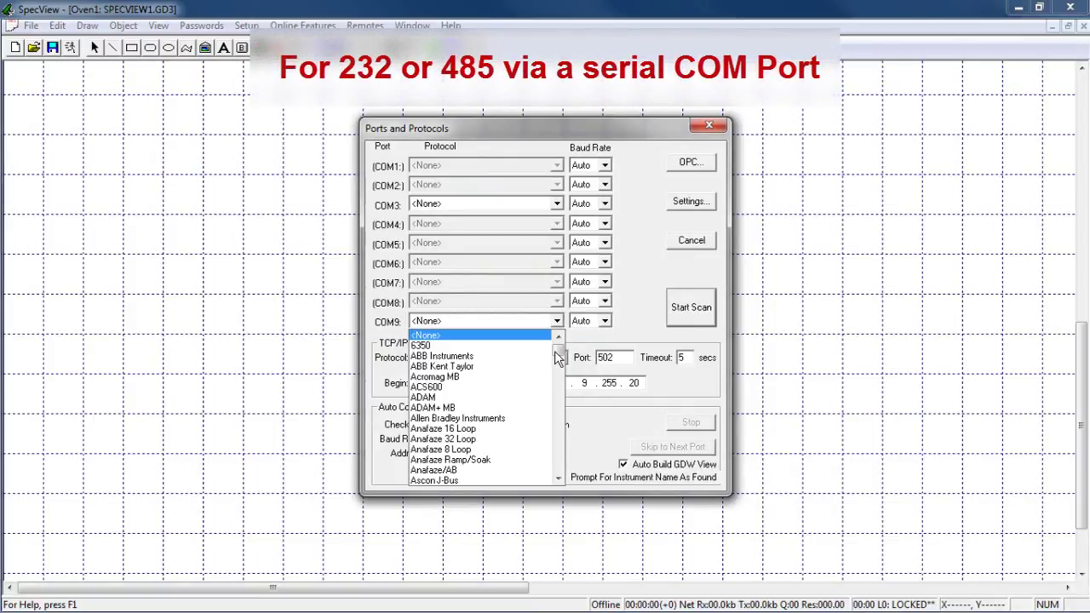
pyautogui.moveTo(558, 349); pyautogui.dragTo(559, 458)
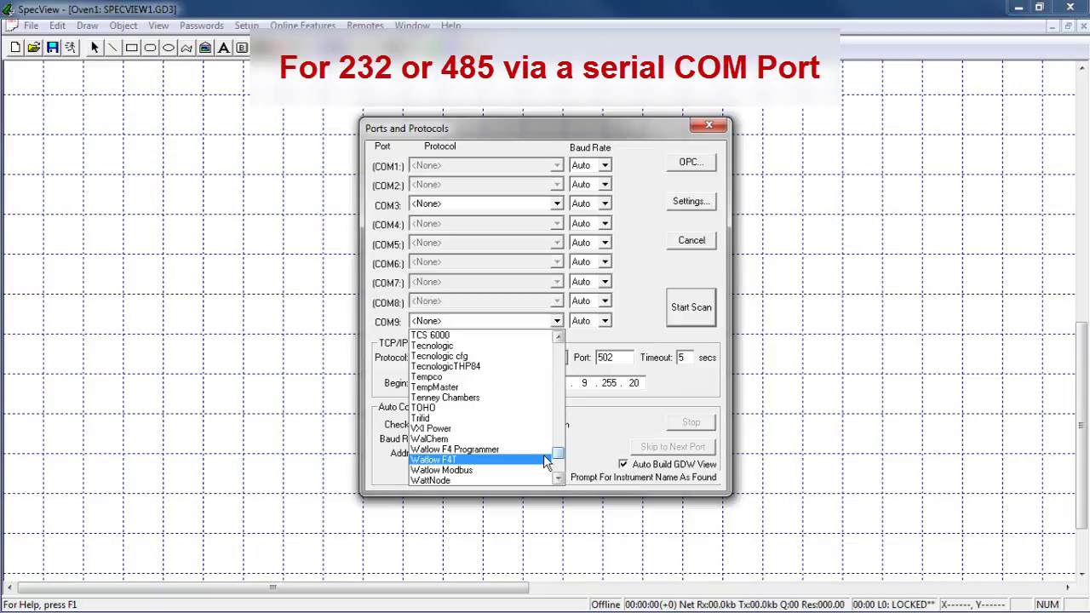
pyautogui.click(594, 444)
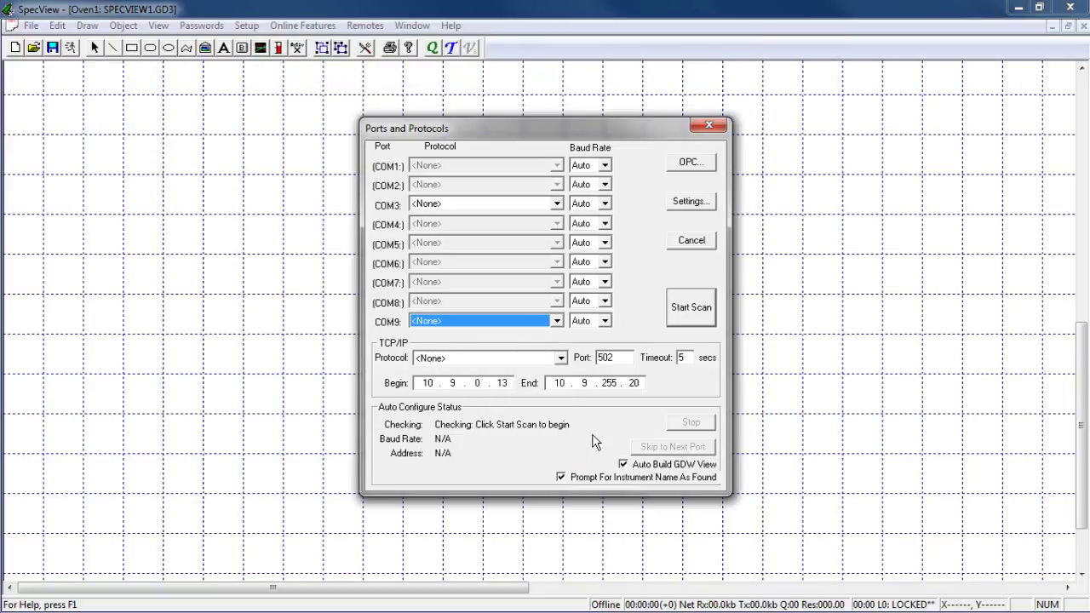
# Step: Set the TCP/IP protocol to Watlow F4T and the Begin IP to 192.168.0.222
pyautogui.click(560, 358)
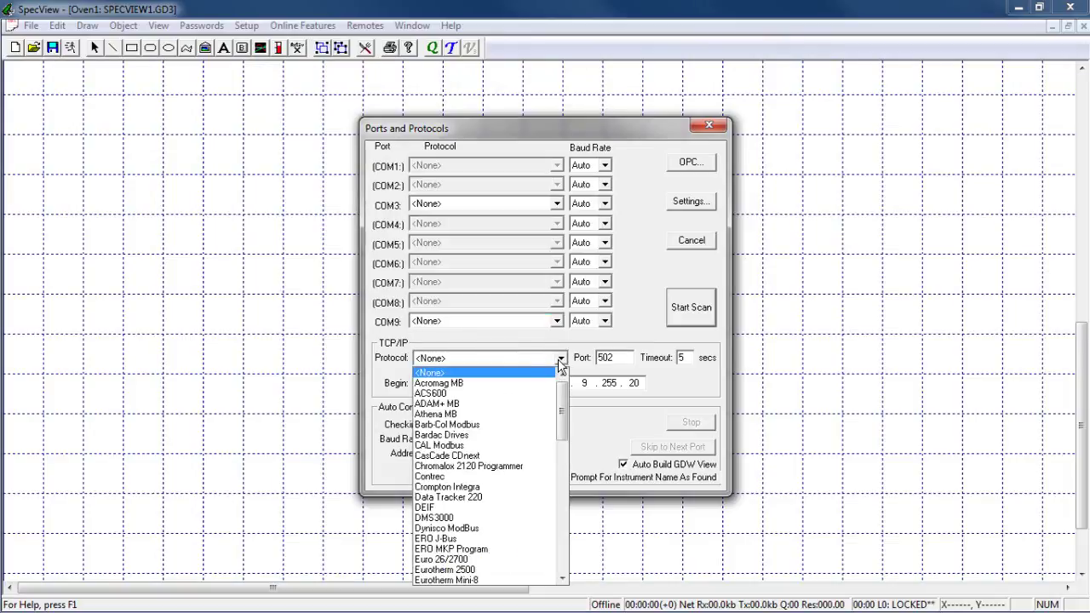
pyautogui.moveTo(562, 412); pyautogui.dragTo(560, 558)
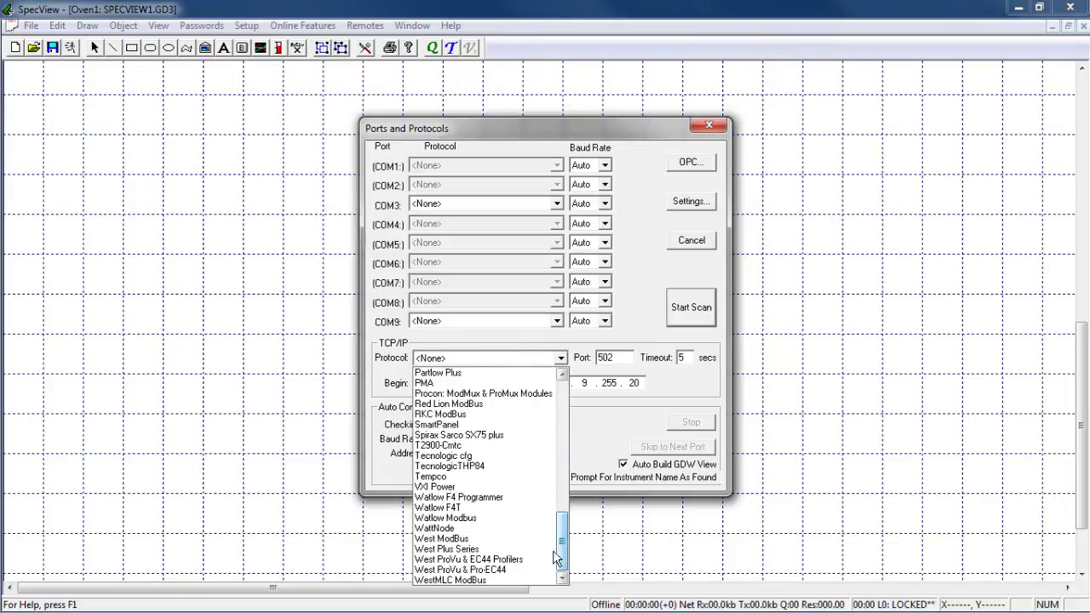
pyautogui.click(523, 508)
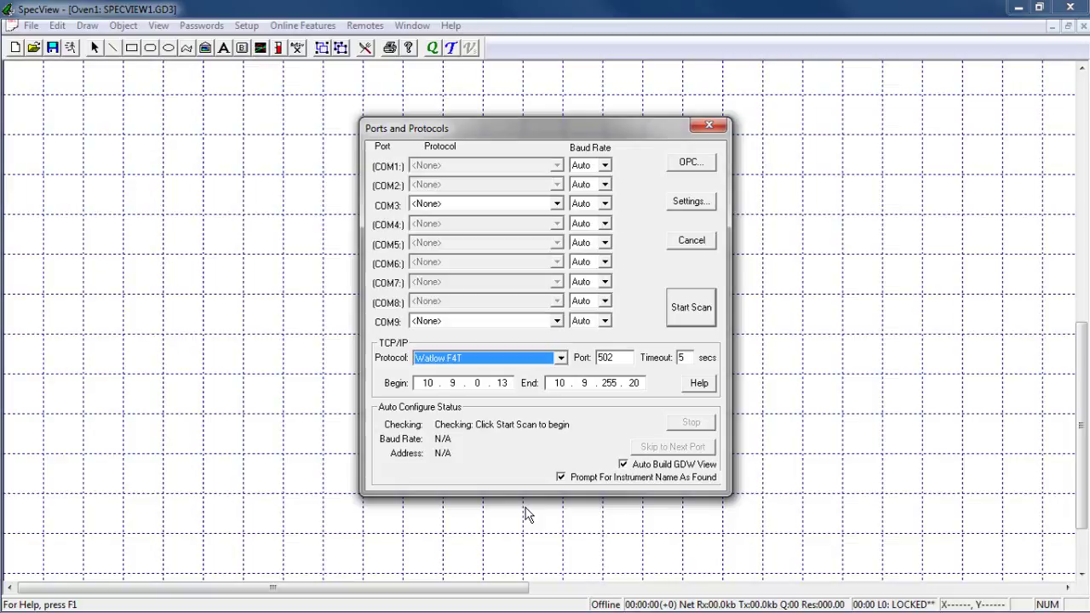
pyautogui.doubleClick(435, 384)
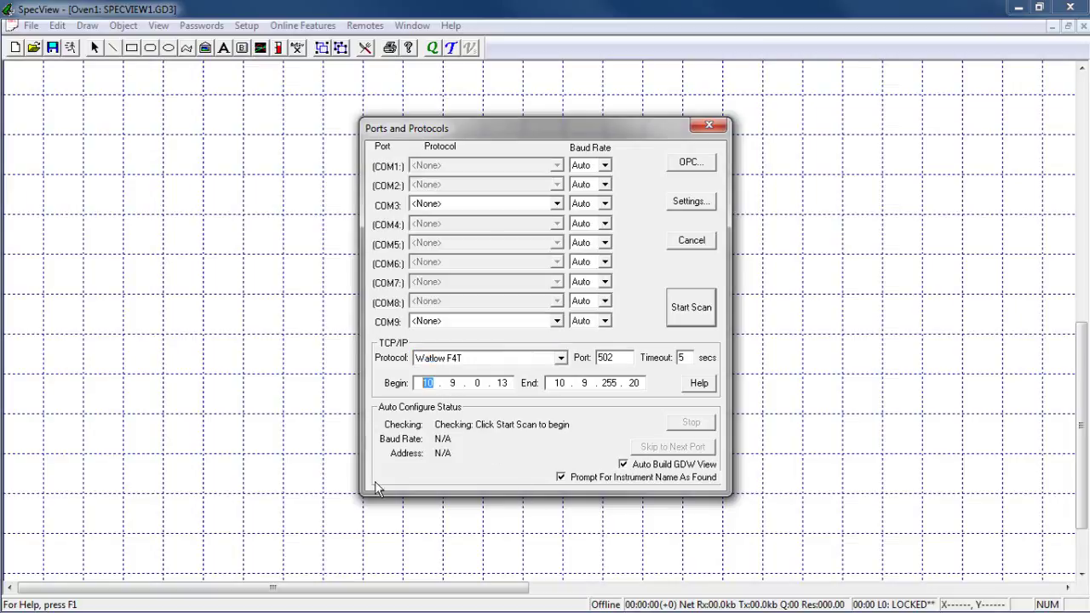
pyautogui.write('192 . 168')
pyautogui.doubleClick(505, 383)
pyautogui.write('222')
# Step: Set the End IP to 192.168.0.222 and start the scan
pyautogui.doubleClick(558, 383)
pyautogui.write('192 . 168 . 0')
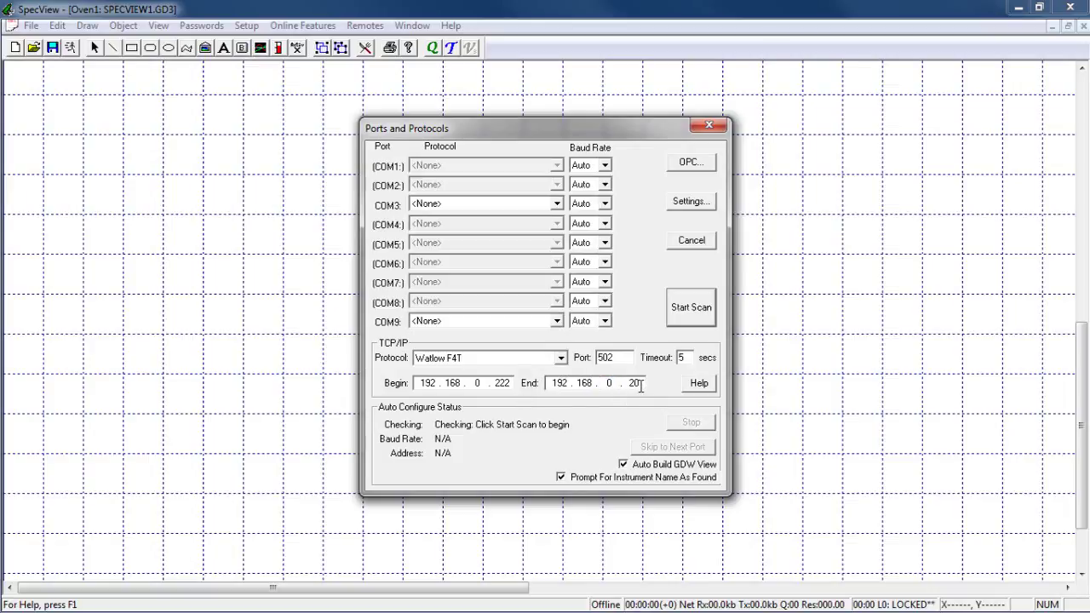
pyautogui.doubleClick(631, 383)
pyautogui.write('222')
pyautogui.click(696, 318)
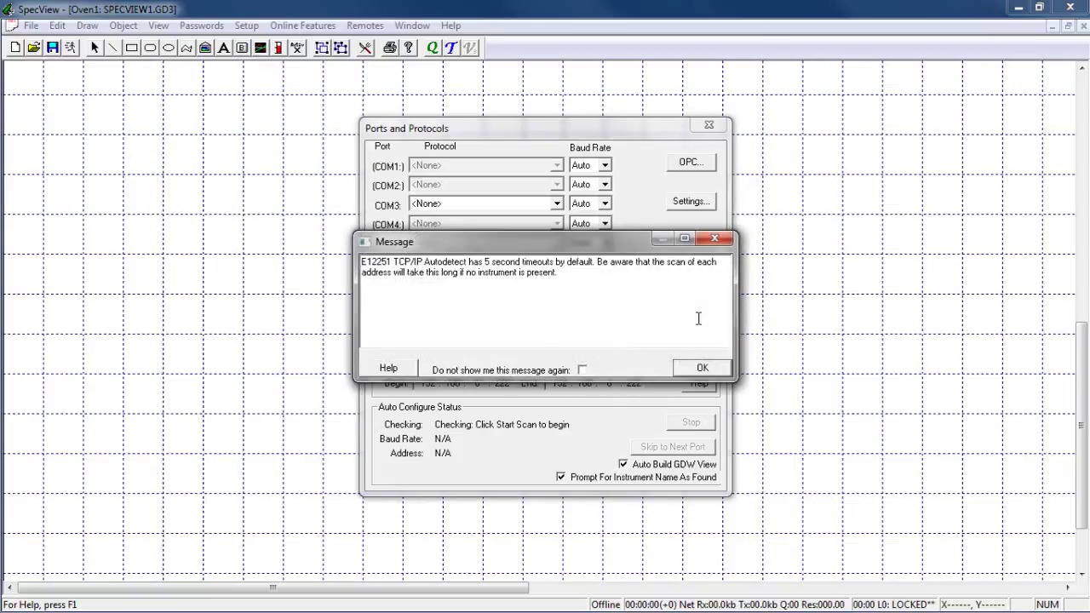
# Step: Dismiss the 5-second timeout notice so the scan finds the F4T device at 192.168.0.222
pyautogui.click(720, 373)
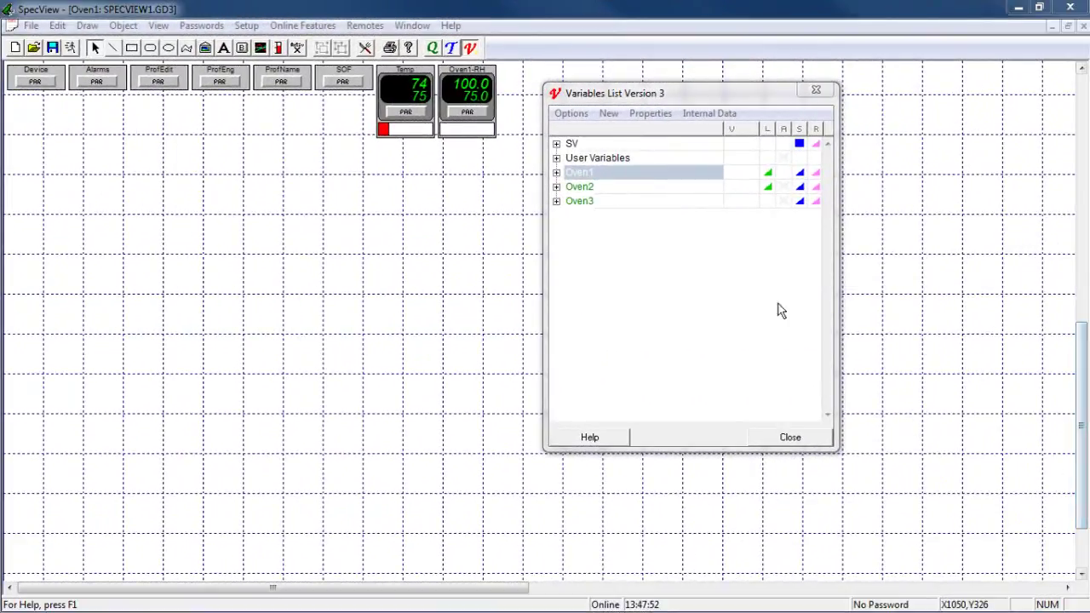
pyautogui.click(556, 173)
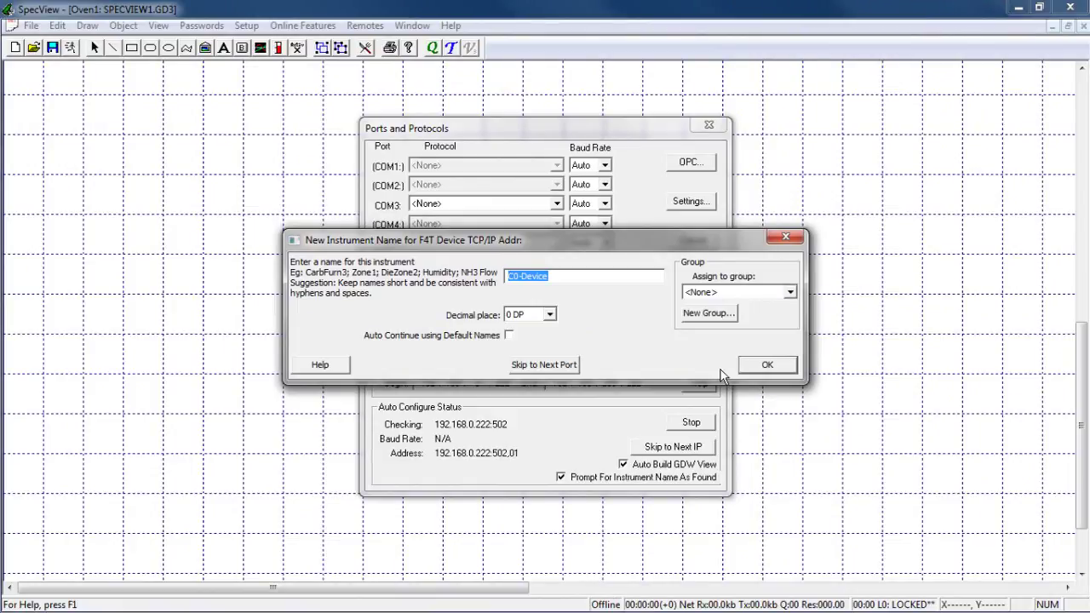
# Step: Rename the detected C0-Device to Oven1-Device and accept it
pyautogui.moveTo(520, 277); pyautogui.dragTo(503, 273)
pyautogui.write('Oven1')
pyautogui.hotkey('shift', 'Home')
pyautogui.click(766, 364)
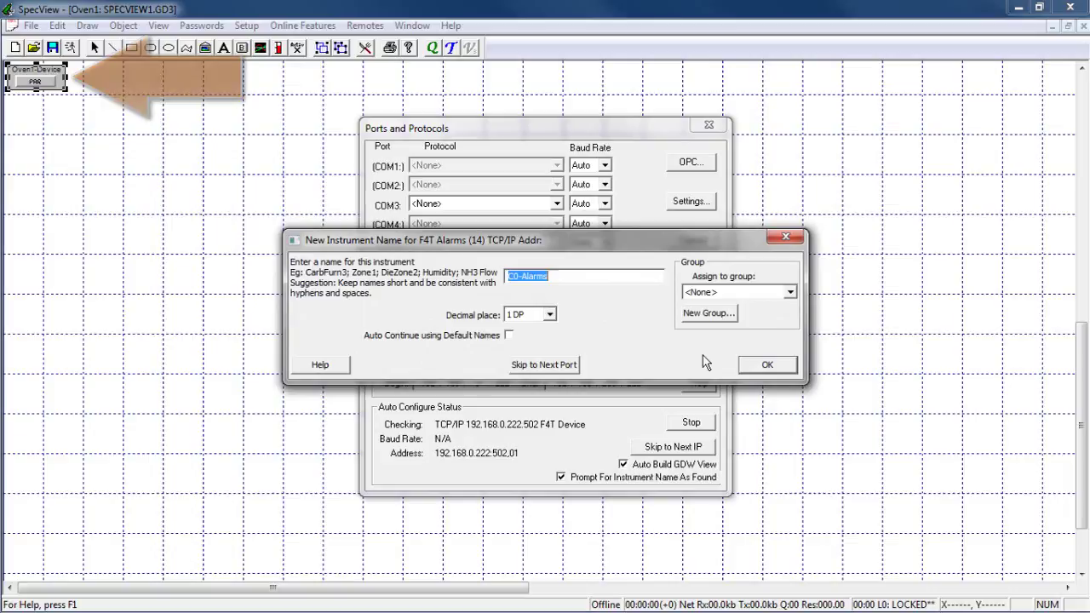
# Step: Name the next detected instruments Oven1-Alarms and Oven1-ProfEdit
pyautogui.click(519, 277)
pyautogui.press('BackSpace')
pyautogui.press('BackSpace')
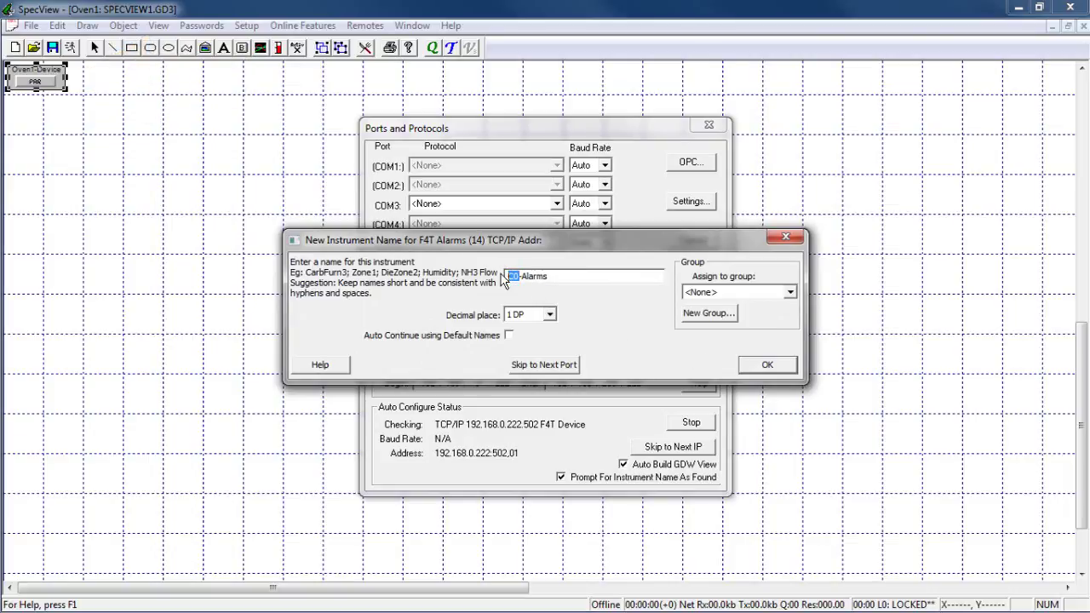
pyautogui.write('Oven1')
pyautogui.click(765, 364)
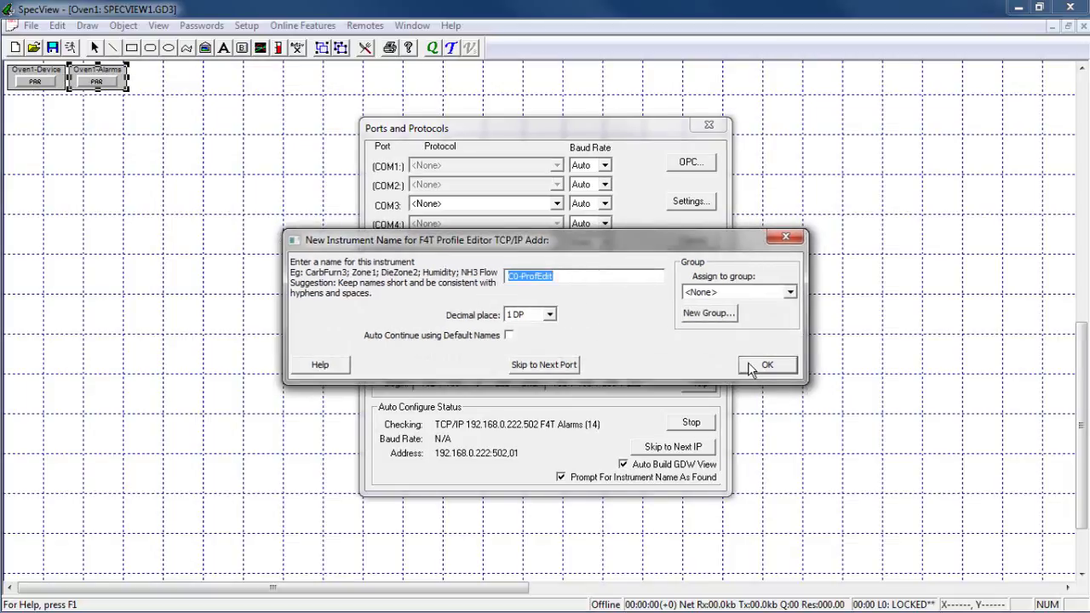
pyautogui.moveTo(519, 277); pyautogui.dragTo(495, 281)
pyautogui.write('Oven1')
pyautogui.click(754, 368)
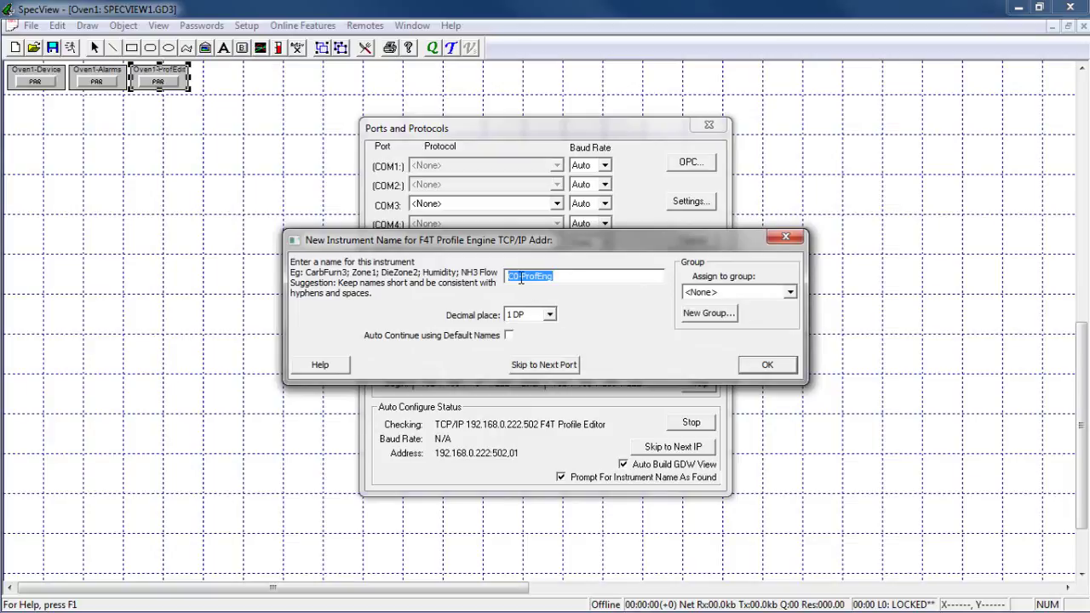
# Step: Name the following instruments Oven1-ProfEng, Oven1-ProfName and Oven1-SOF
pyautogui.moveTo(520, 276); pyautogui.dragTo(496, 281)
pyautogui.write('Oven1')
pyautogui.click(763, 366)
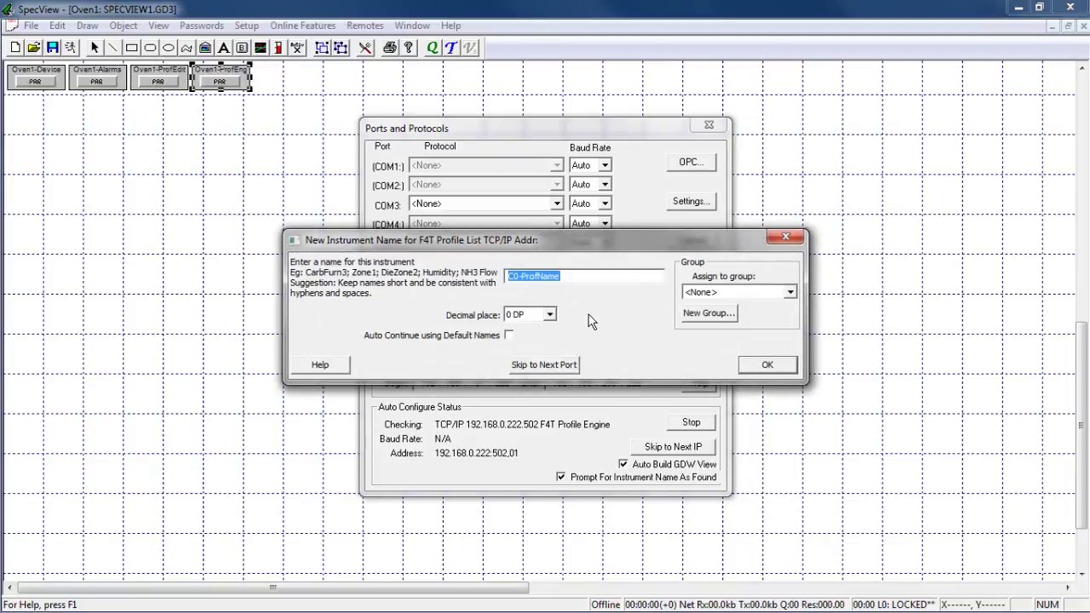
pyautogui.moveTo(519, 278); pyautogui.dragTo(500, 278)
pyautogui.press('BackSpace')
pyautogui.write('Oven1')
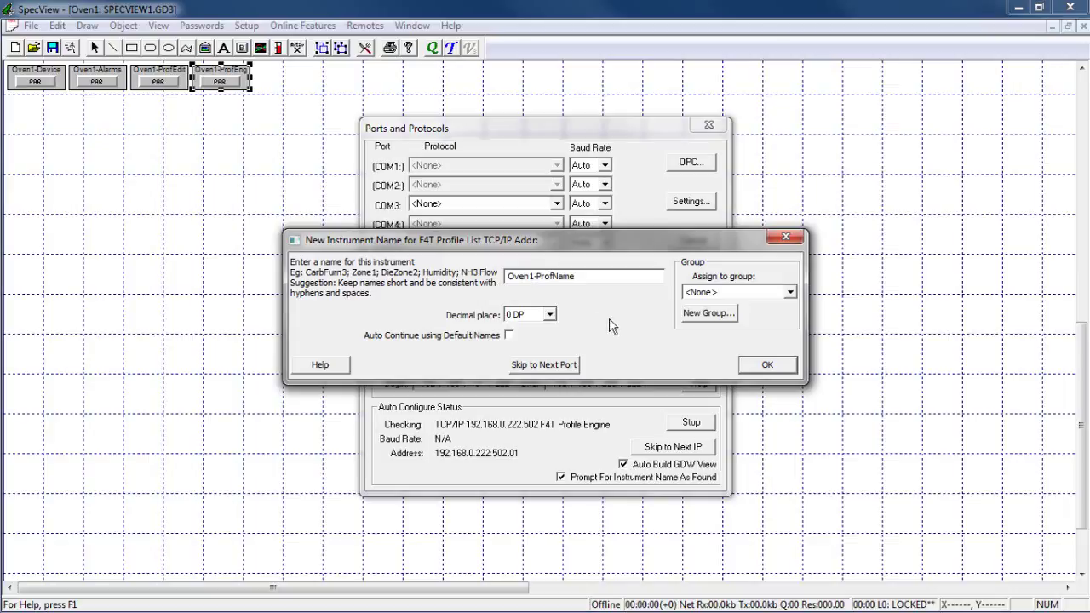
pyautogui.click(755, 365)
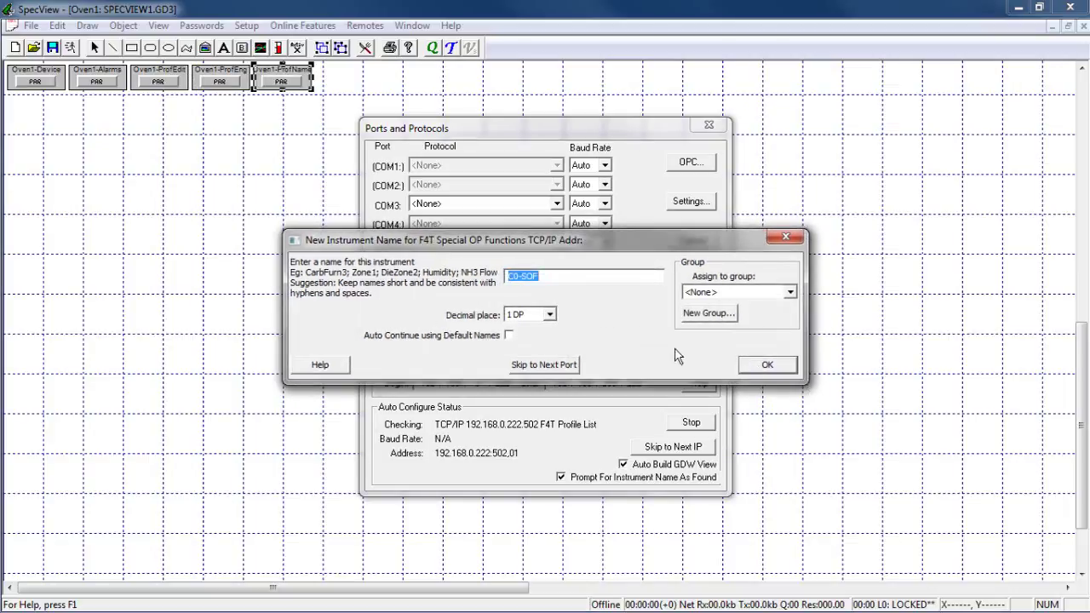
pyautogui.moveTo(520, 276); pyautogui.dragTo(492, 279)
pyautogui.write('Oven1')
pyautogui.click(750, 367)
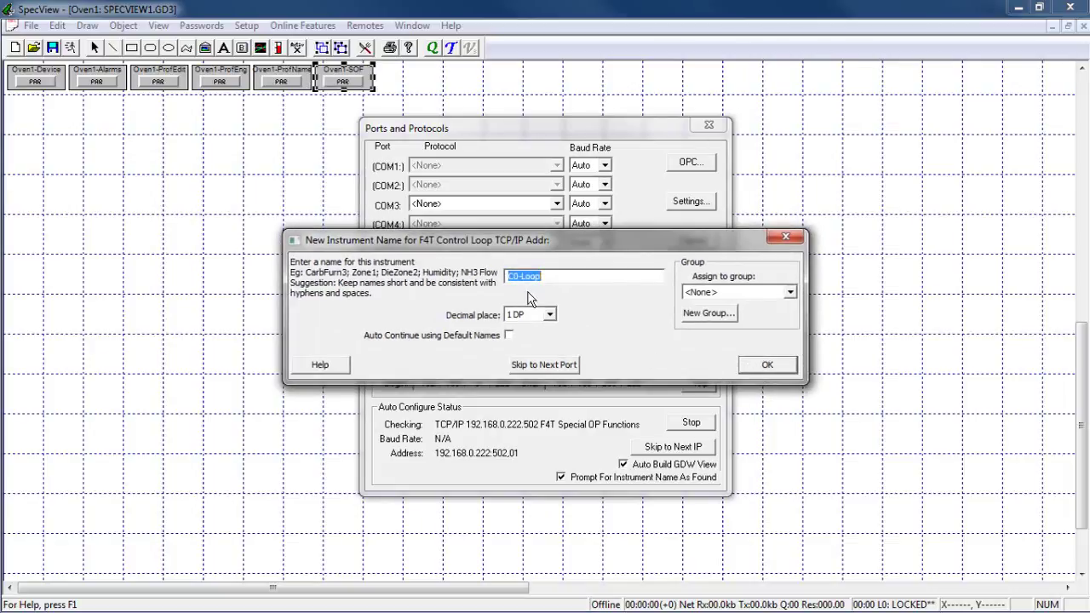
# Step: Add the first control loop as Oven1-Temp with 0 decimal places
pyautogui.moveTo(520, 276); pyautogui.dragTo(494, 273)
pyautogui.write('Oven1-')
pyautogui.write('Temp')
pyautogui.click(550, 315)
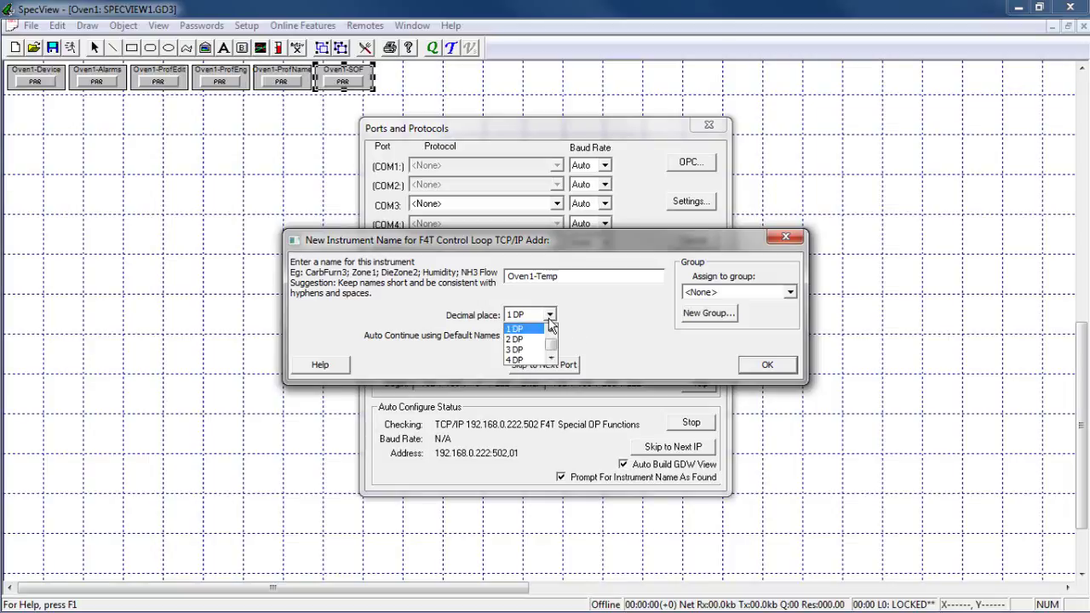
pyautogui.scroll(1, 551, 332)
pyautogui.click(518, 328)
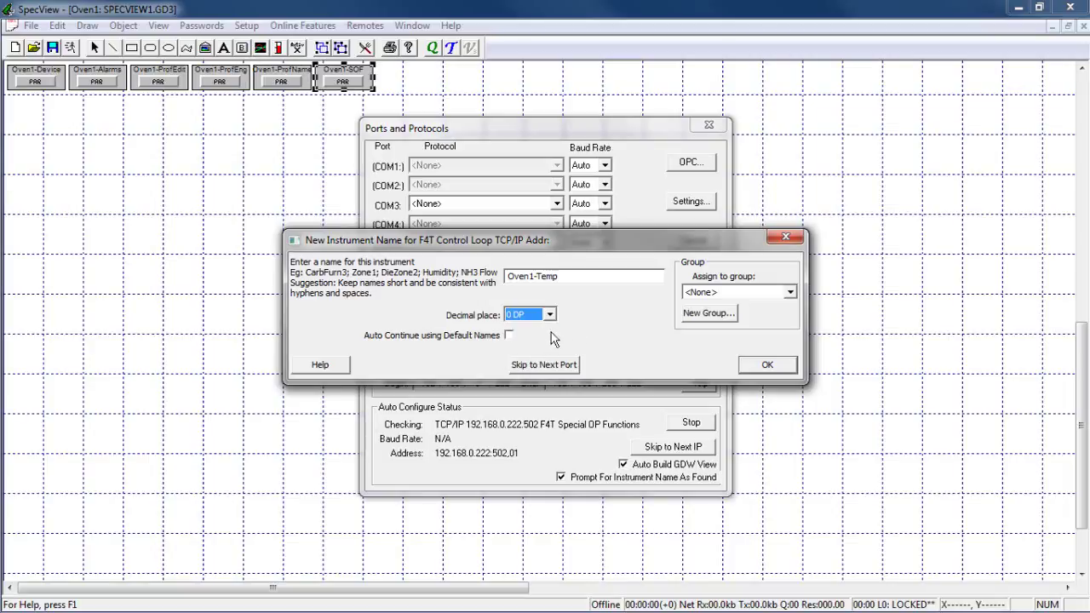
pyautogui.click(761, 364)
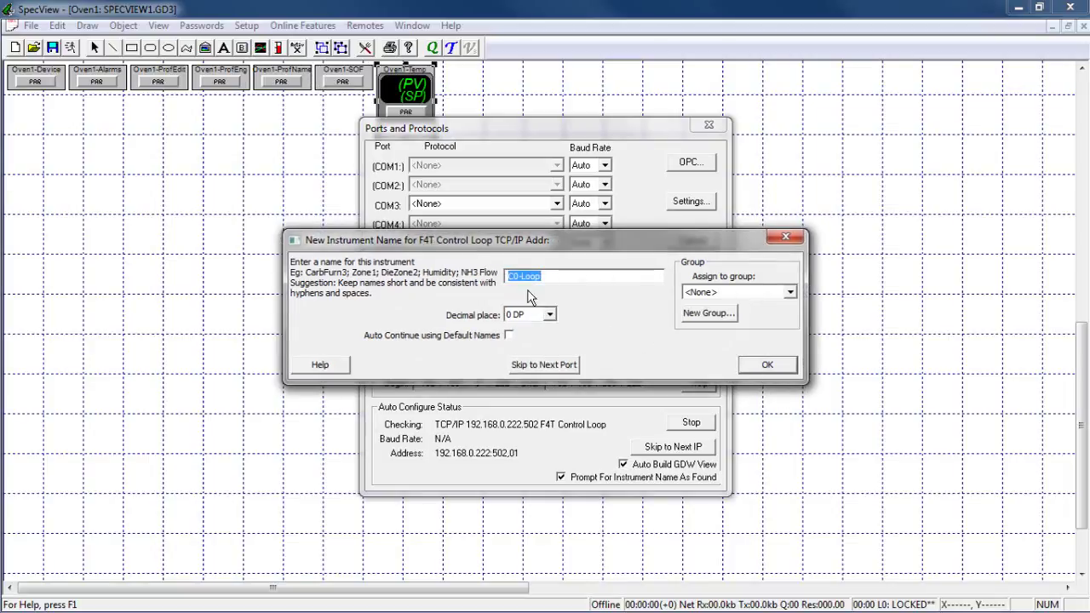
# Step: Add the second control loop as Oven1-RH with 1 decimal place
pyautogui.moveTo(519, 278)
pyautogui.mouseDown()
pyautogui.moveTo(501, 281)
pyautogui.moveTo(547, 279)
pyautogui.moveTo(536, 282)
pyautogui.mouseUp()
pyautogui.write('Oven1-RH')
pyautogui.click(549, 314)
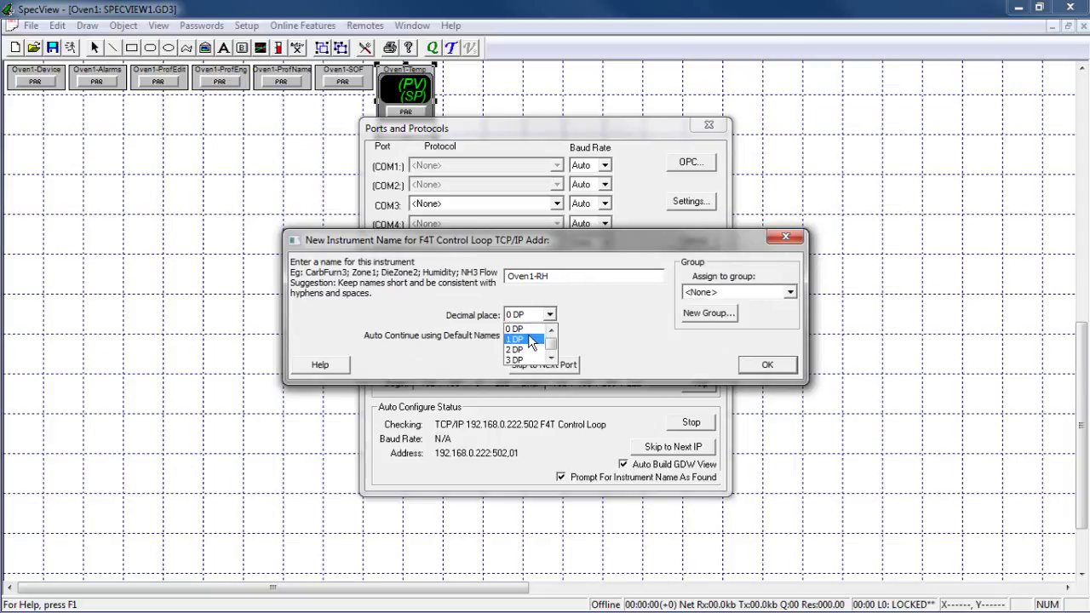
pyautogui.click(536, 339)
pyautogui.click(746, 368)
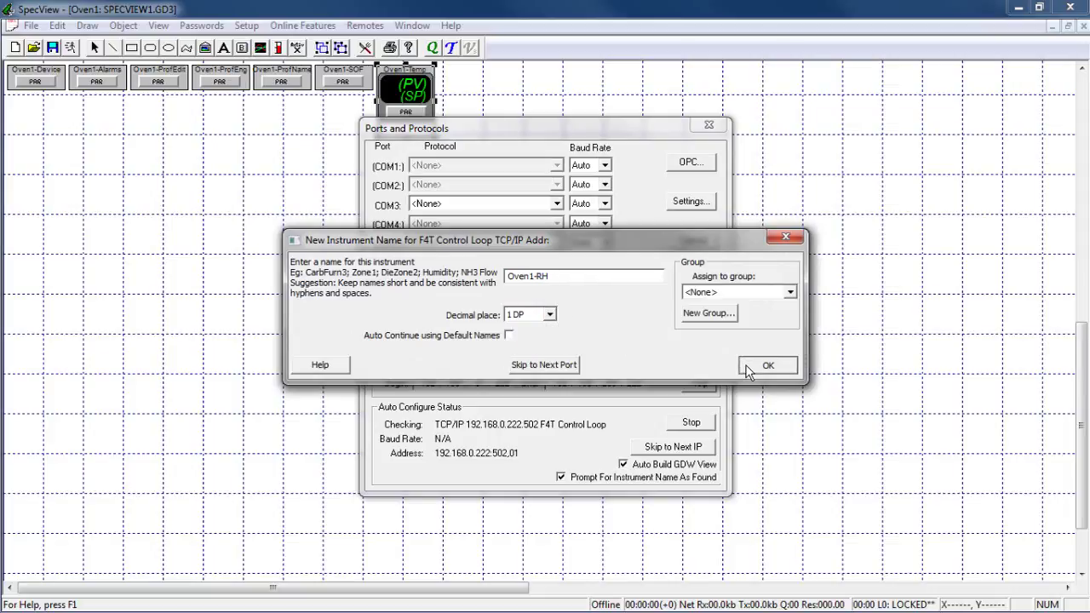
# Step: Stop scanning, go online, and open the Variables List moved toward the screen centre
pyautogui.click(707, 425)
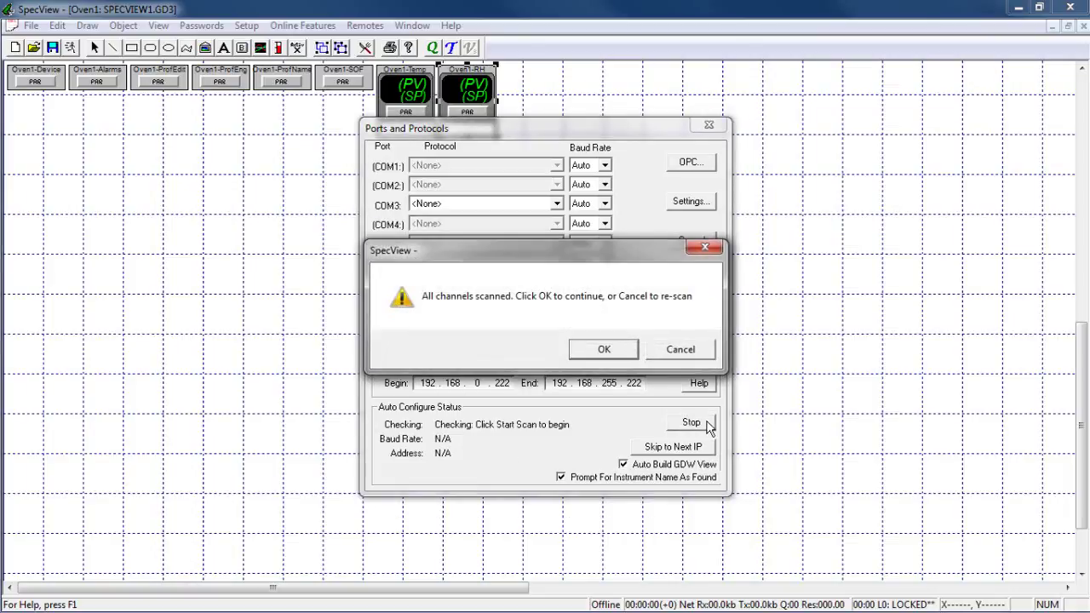
pyautogui.click(604, 350)
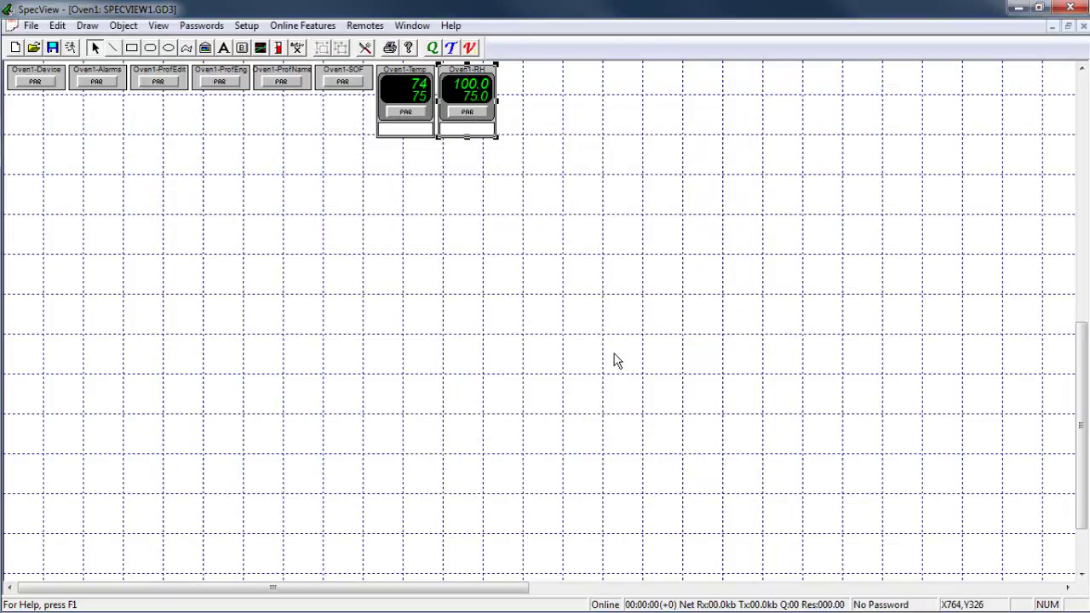
pyautogui.click(469, 48)
pyautogui.moveTo(875, 75); pyautogui.dragTo(549, 73)
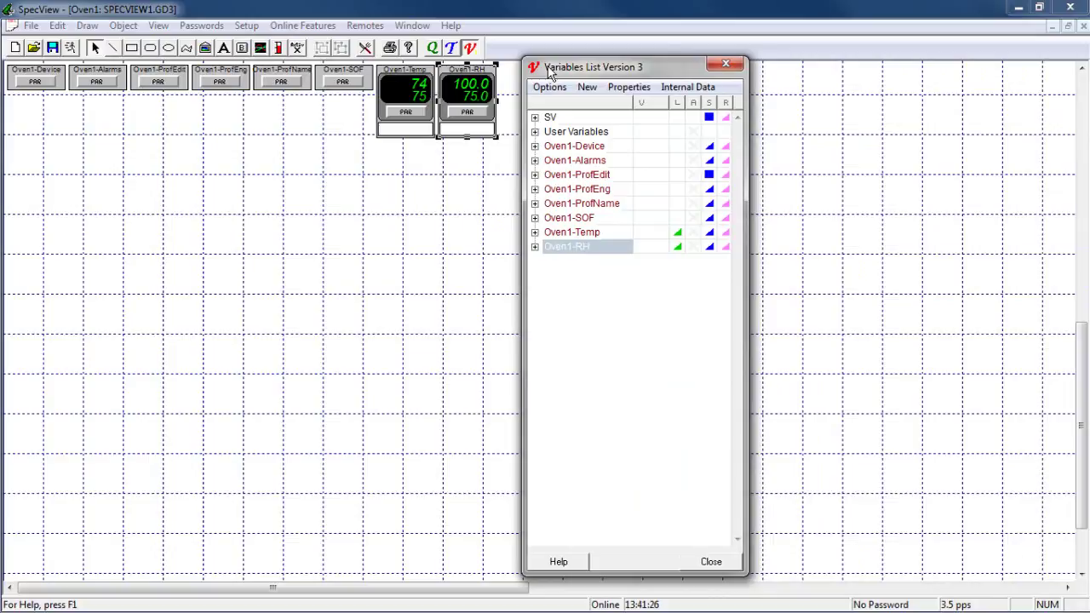
# Step: Pick Watlow F4T > F4T Limit from the New Instruments List and create an instrument
pyautogui.click(452, 49)
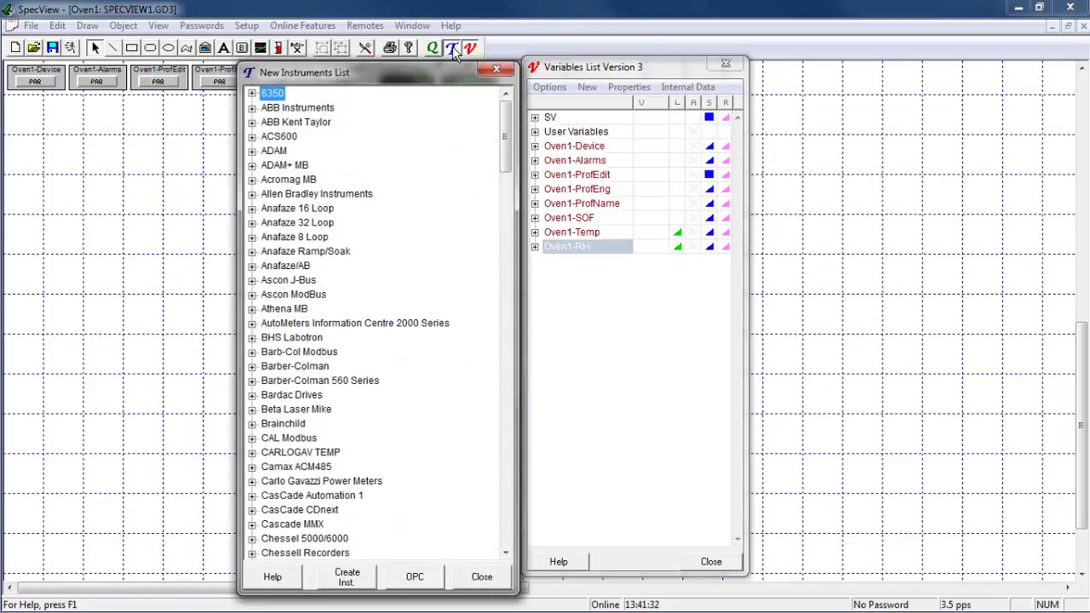
pyautogui.moveTo(506, 134); pyautogui.dragTo(492, 475)
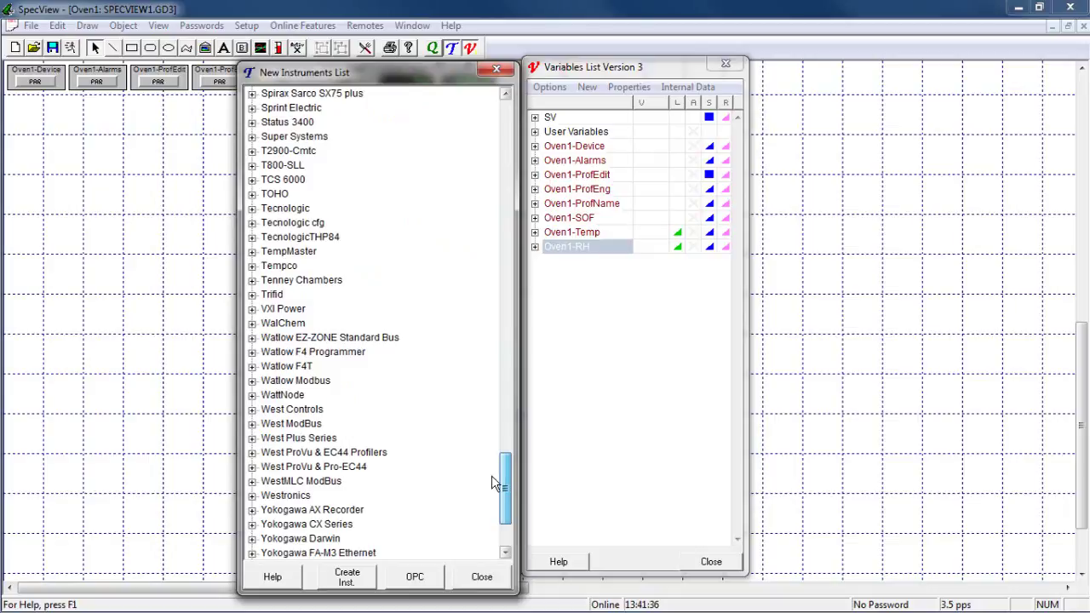
pyautogui.click(251, 367)
pyautogui.click(308, 382)
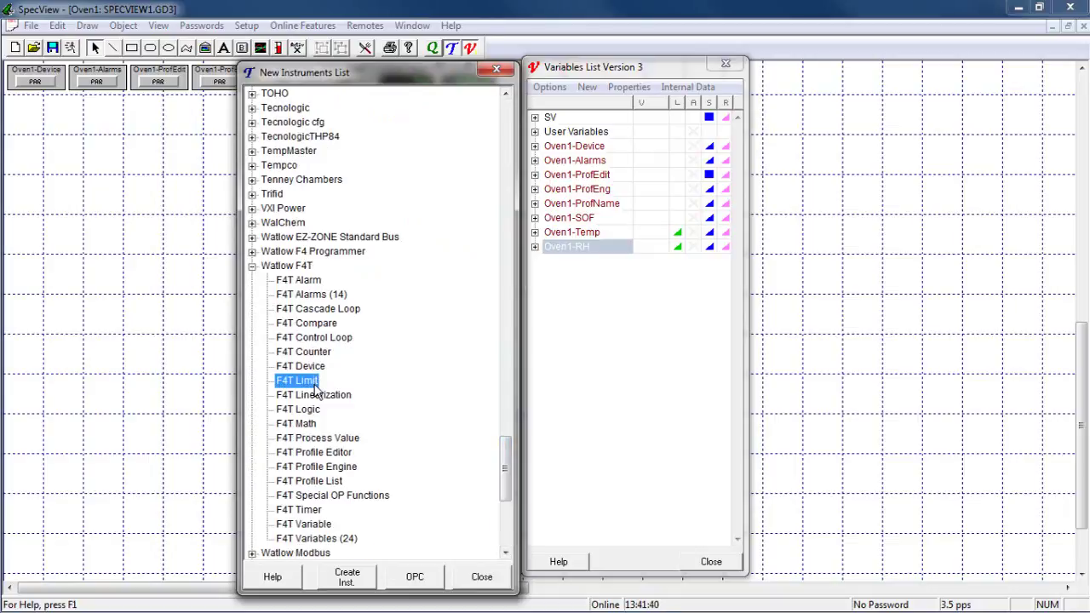
pyautogui.click(343, 576)
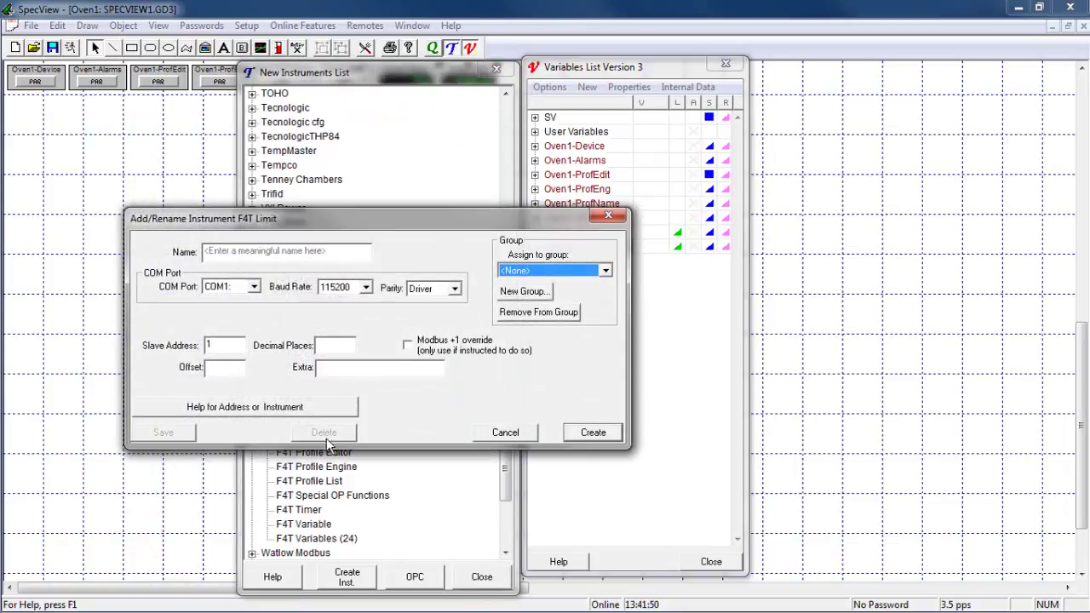
# Step: Name the instrument Oven1-Limit, connected over TCP/IP at address 192.168.0.222
pyautogui.click(281, 251)
pyautogui.write('O')
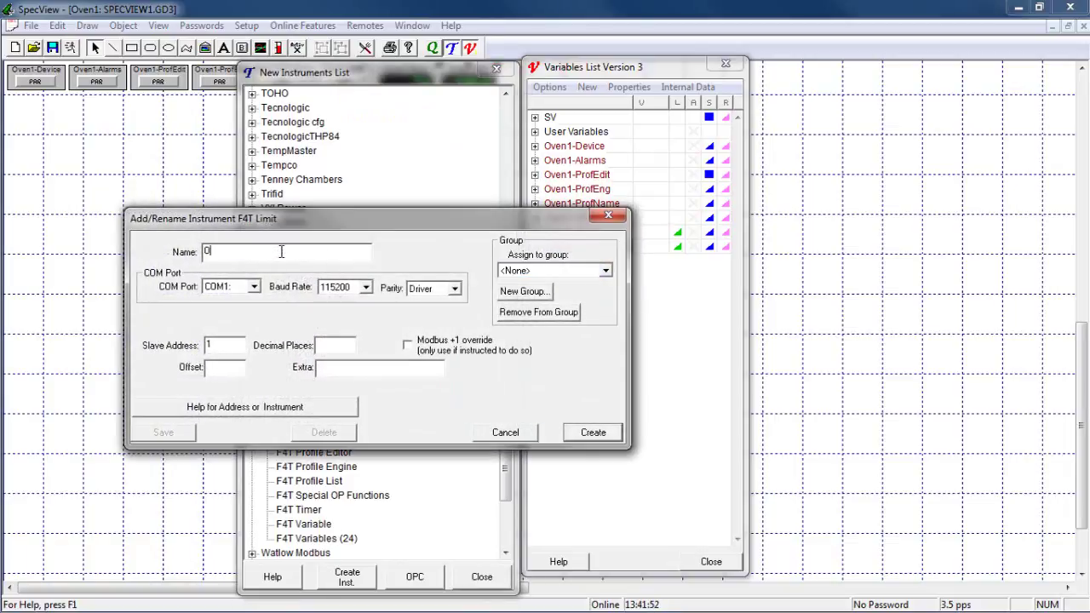
pyautogui.write('ven1-Limit')
pyautogui.click(254, 287)
pyautogui.scroll(2, 258, 332)
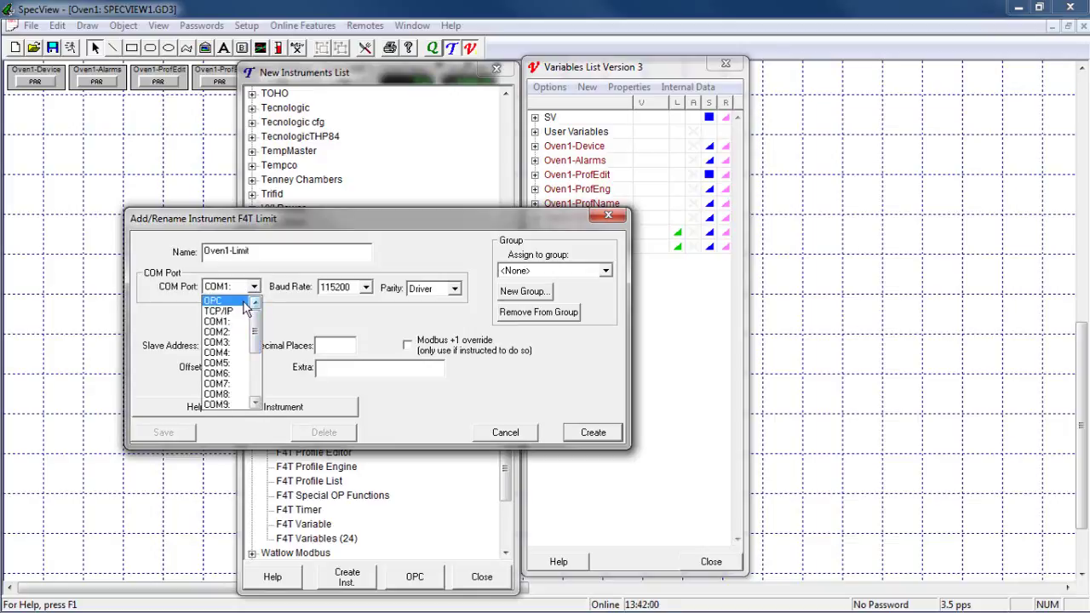
pyautogui.click(242, 312)
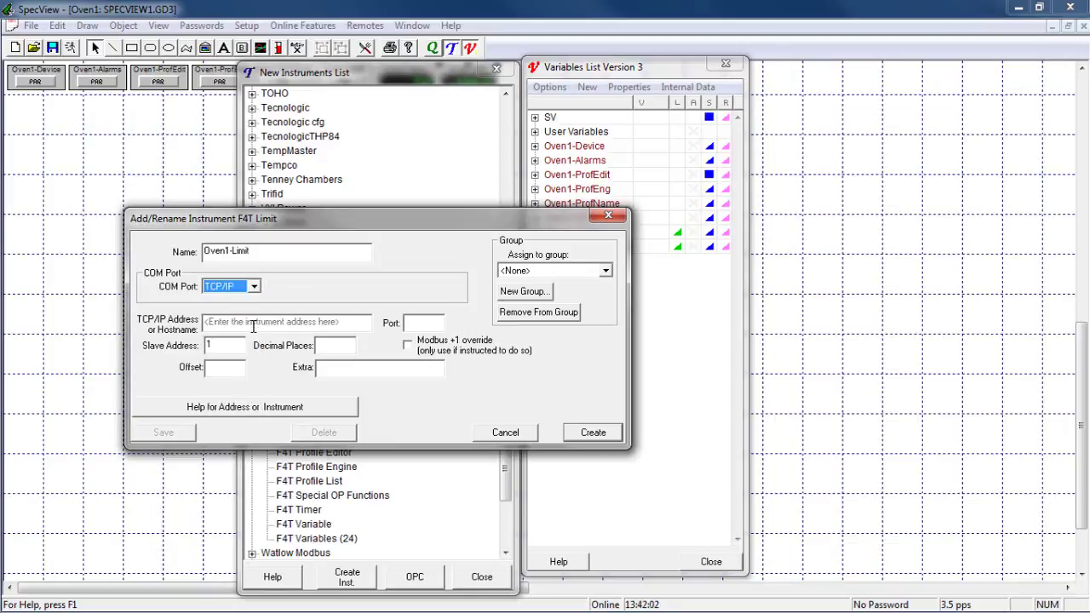
pyautogui.click(252, 320)
pyautogui.write('192')
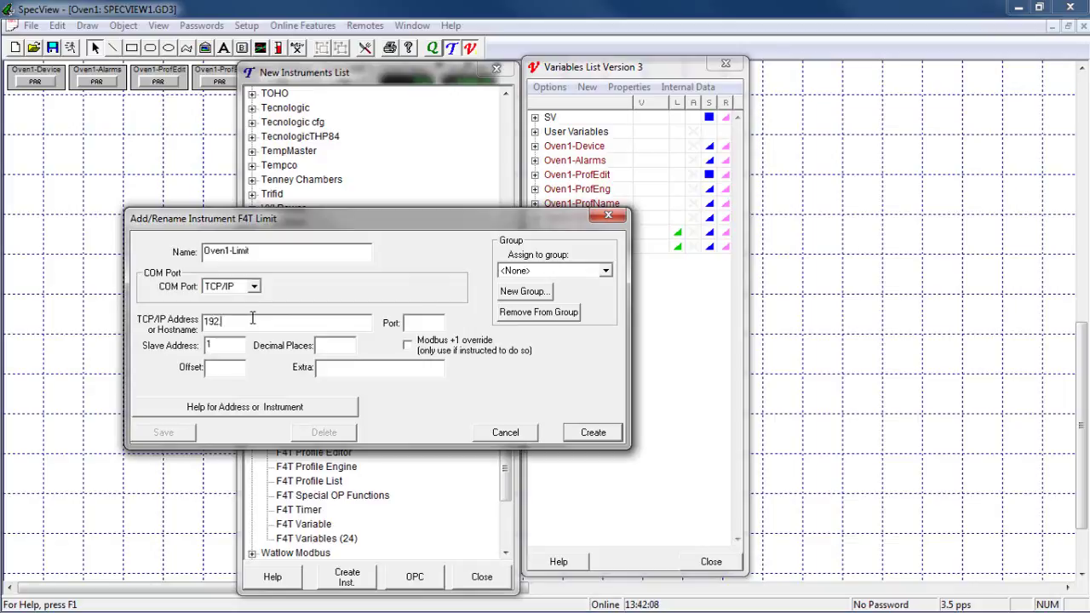
pyautogui.write('.168.0.222')
# Step: Set offset 3 and 1 decimal place, then create the Oven1-Limit instrument
pyautogui.click(239, 367)
pyautogui.write('3')
pyautogui.click(332, 344)
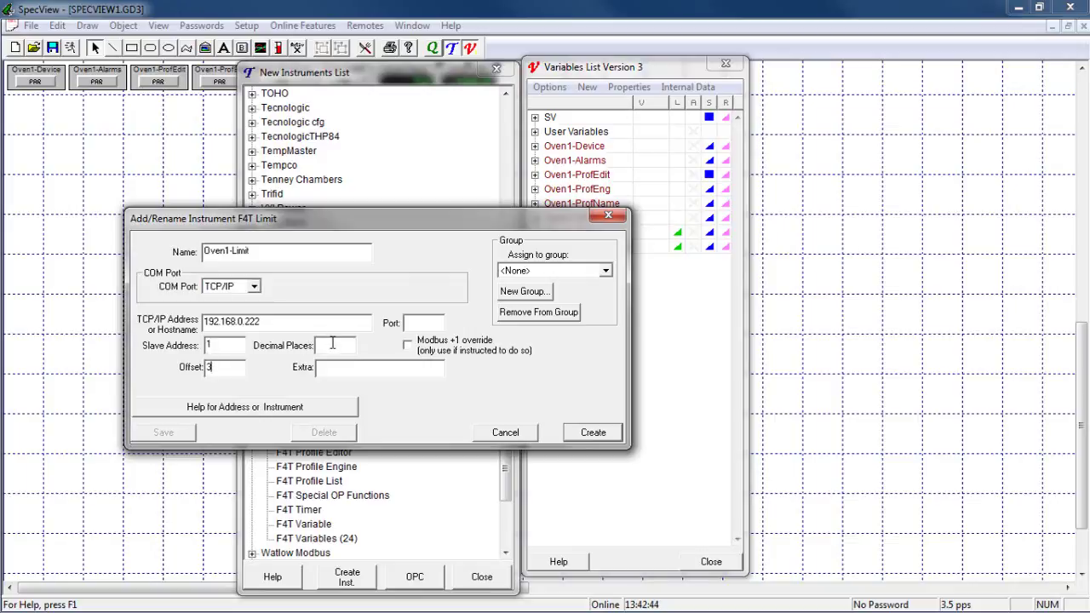
pyautogui.write('1')
pyautogui.click(575, 434)
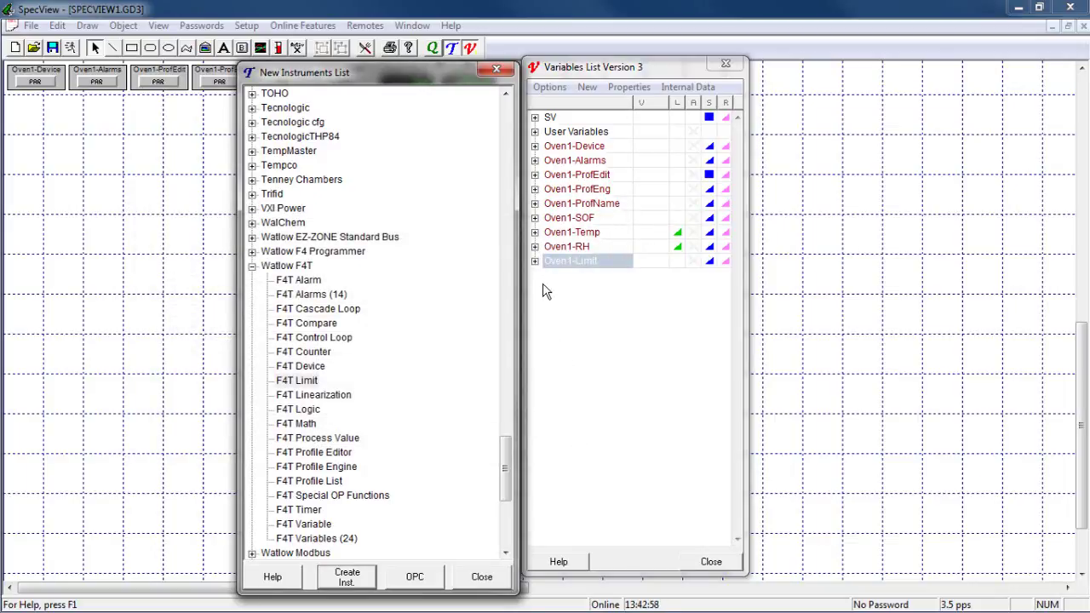
# Step: Expand Oven1-Limit in the Variables List to show its Limit Status, setpoints, Hysteresis, Input and Output variables
pyautogui.click(535, 261)
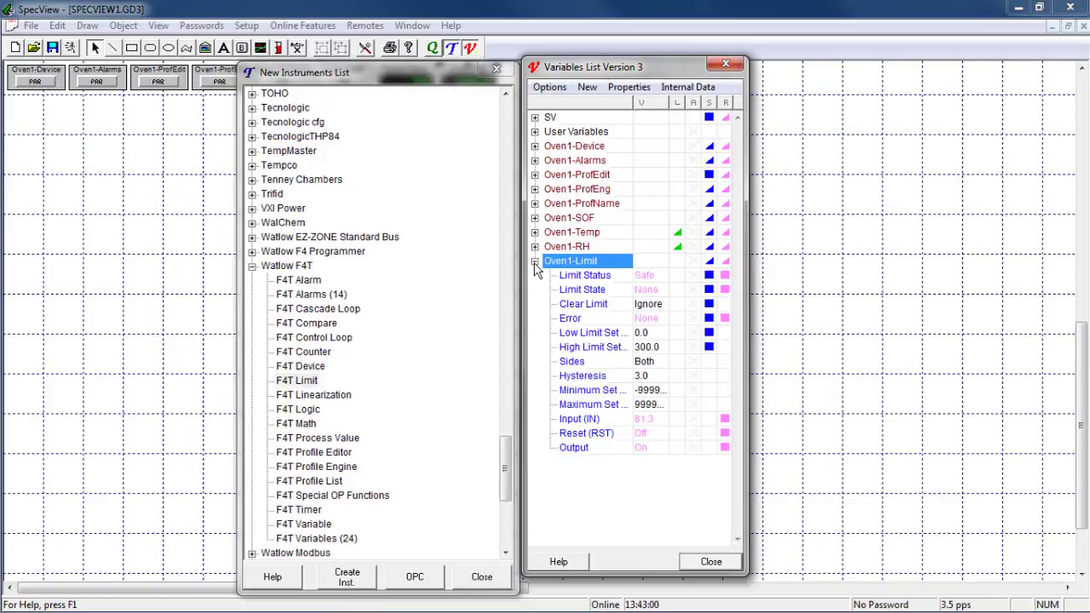